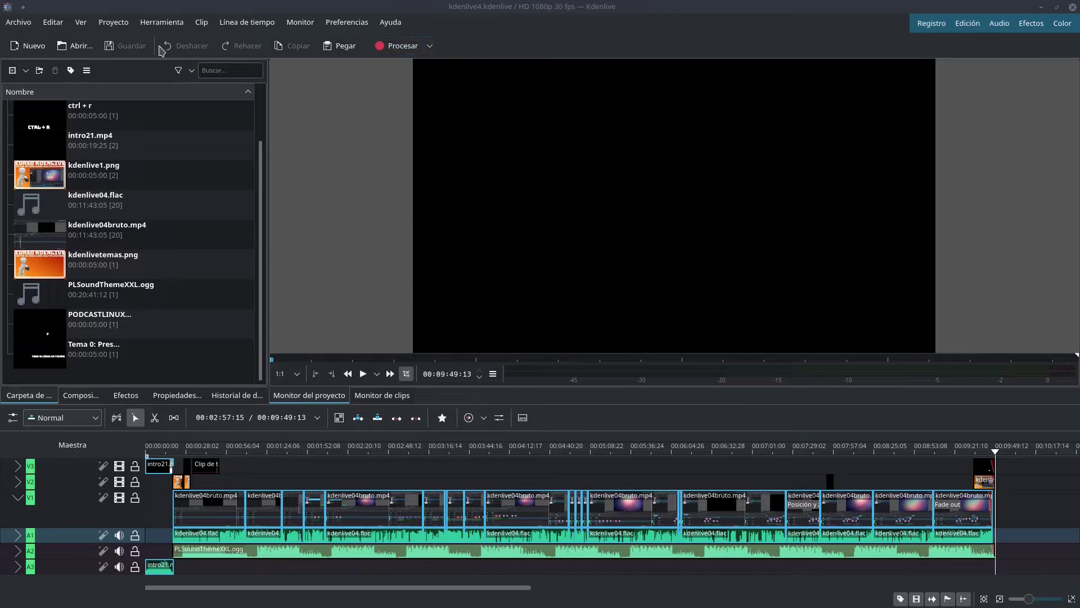
- Open the project's render settings and hide, then redisplay, the extra options
click(113, 22)
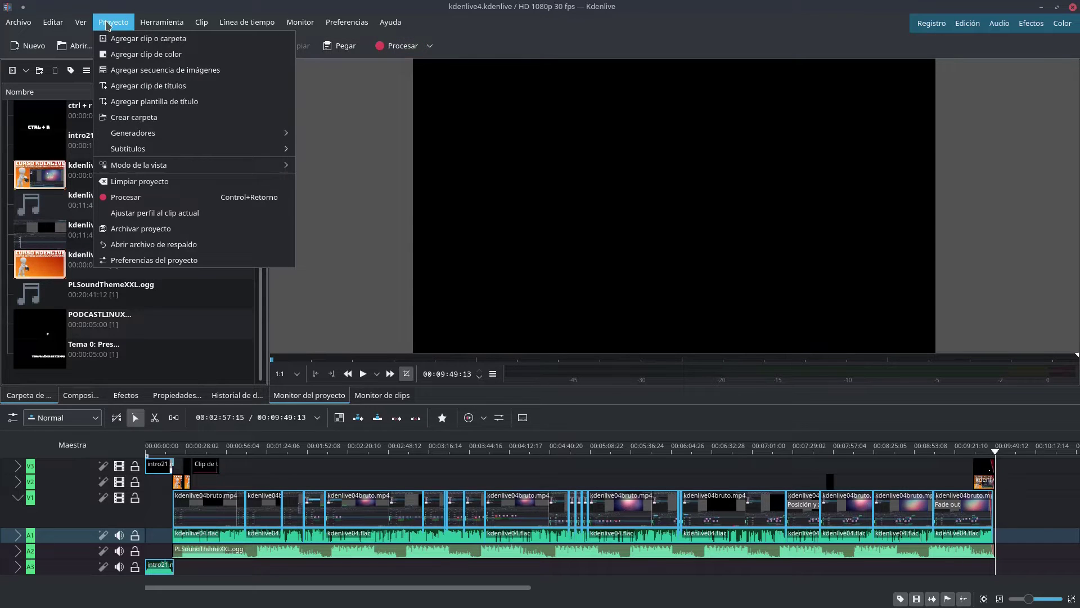
click(217, 198)
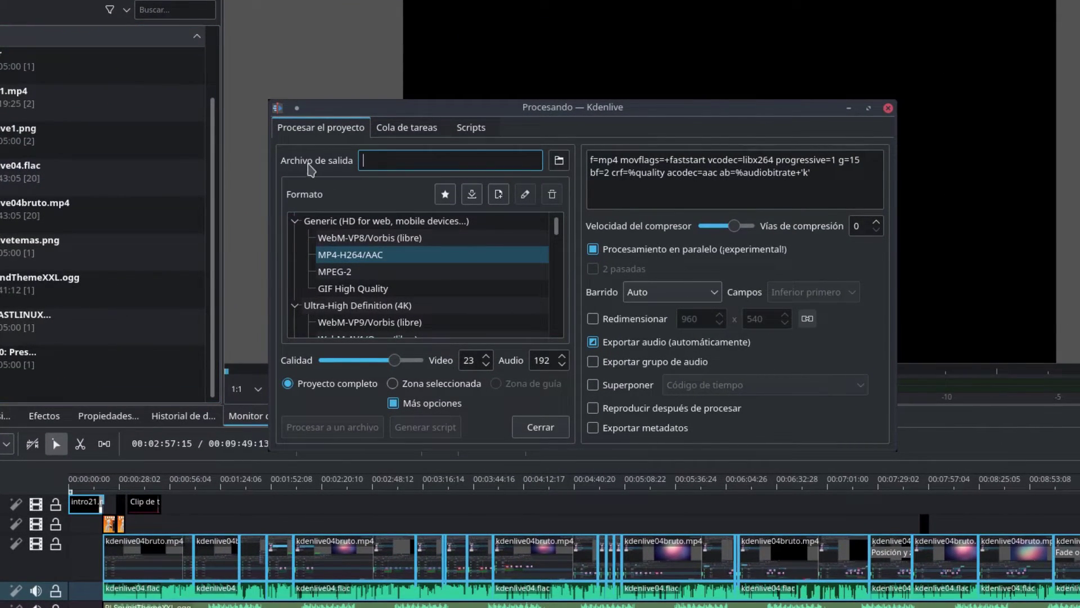
click(393, 405)
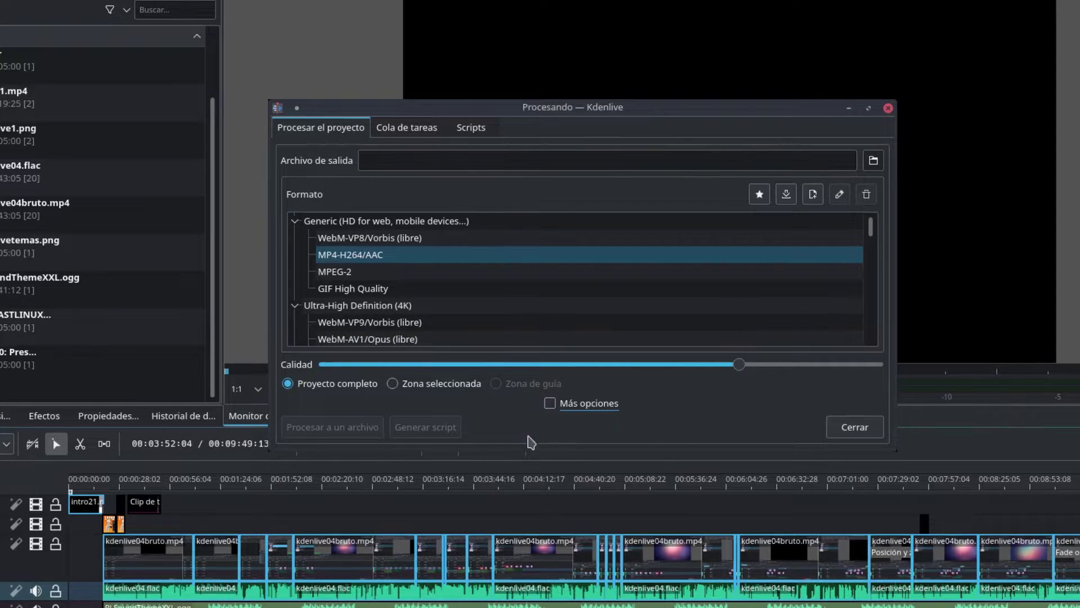
click(550, 404)
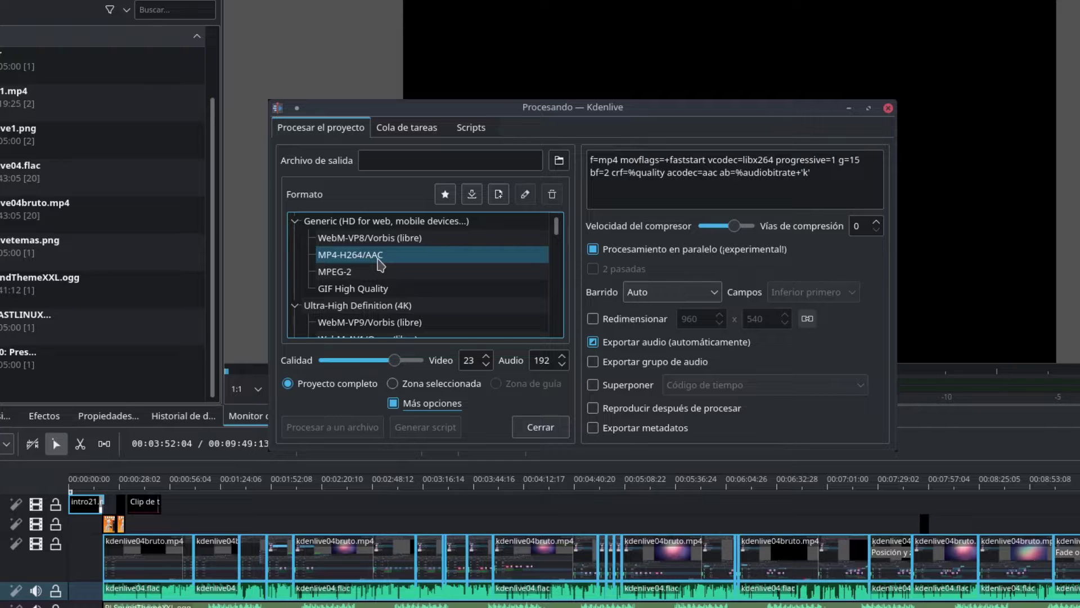
- Choose the WebM-VP8/Vorbis (libre) render format, try the selected-zone range and return the range to the full project
click(385, 239)
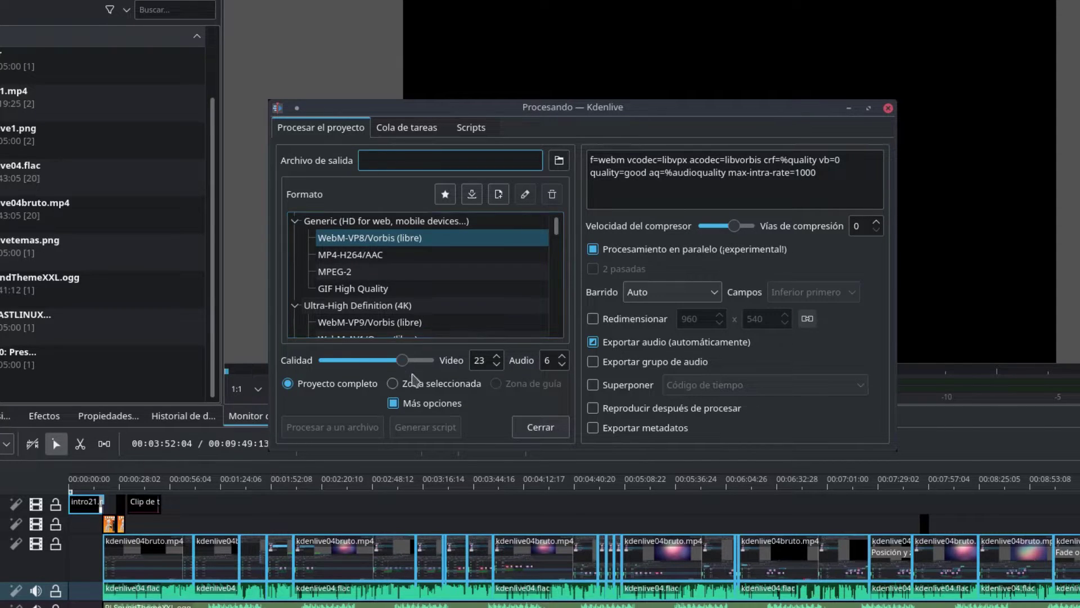
click(393, 384)
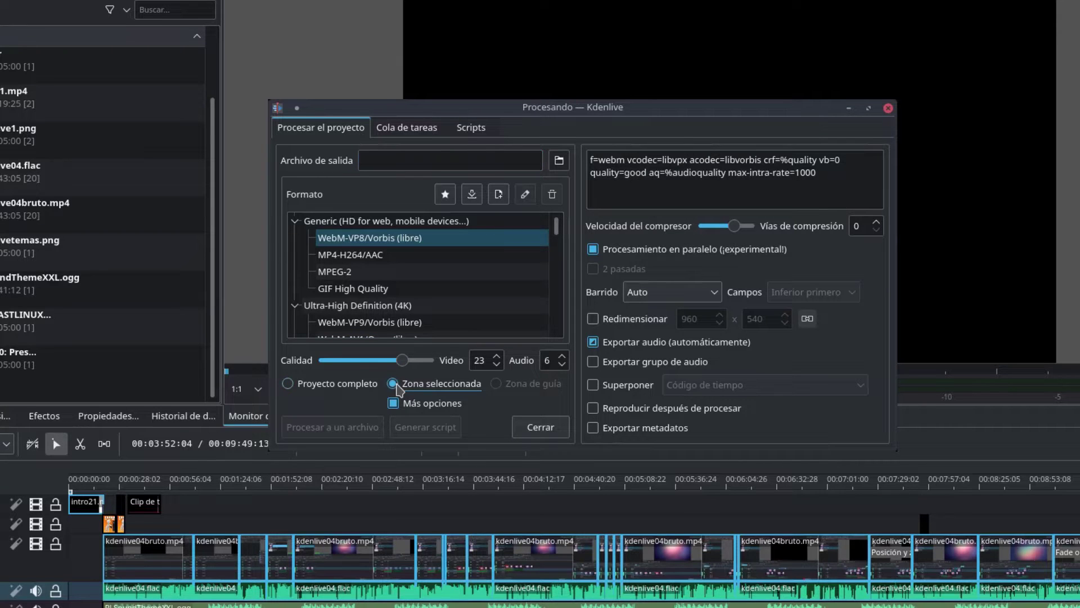
click(289, 384)
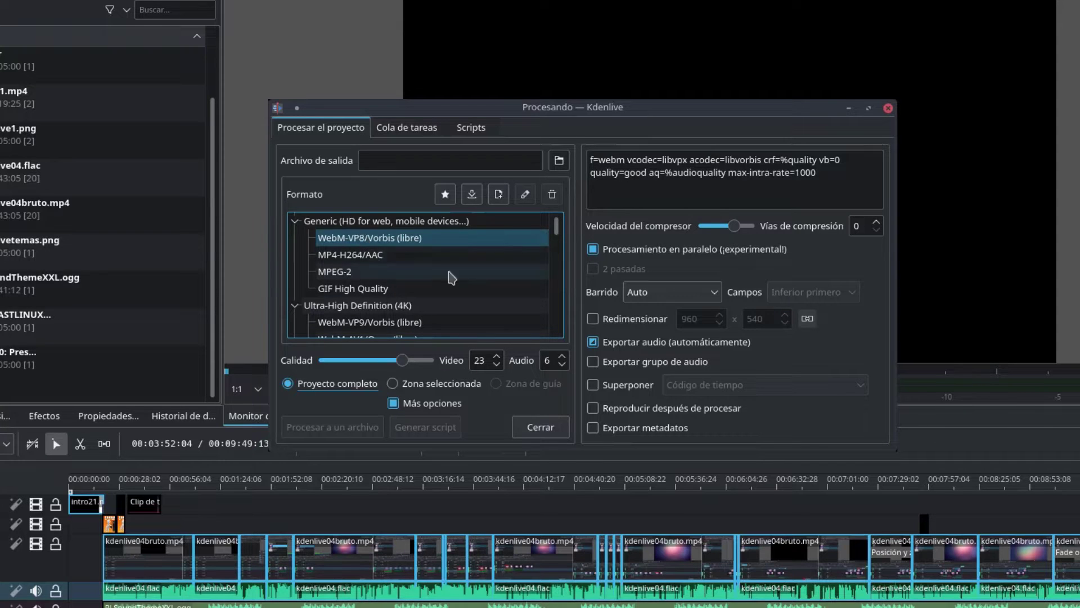
- Examine the available render formats from ultra-high definition through audio only, lossless and image sequences, and close the render settings
scroll(483, 284, down, 1)
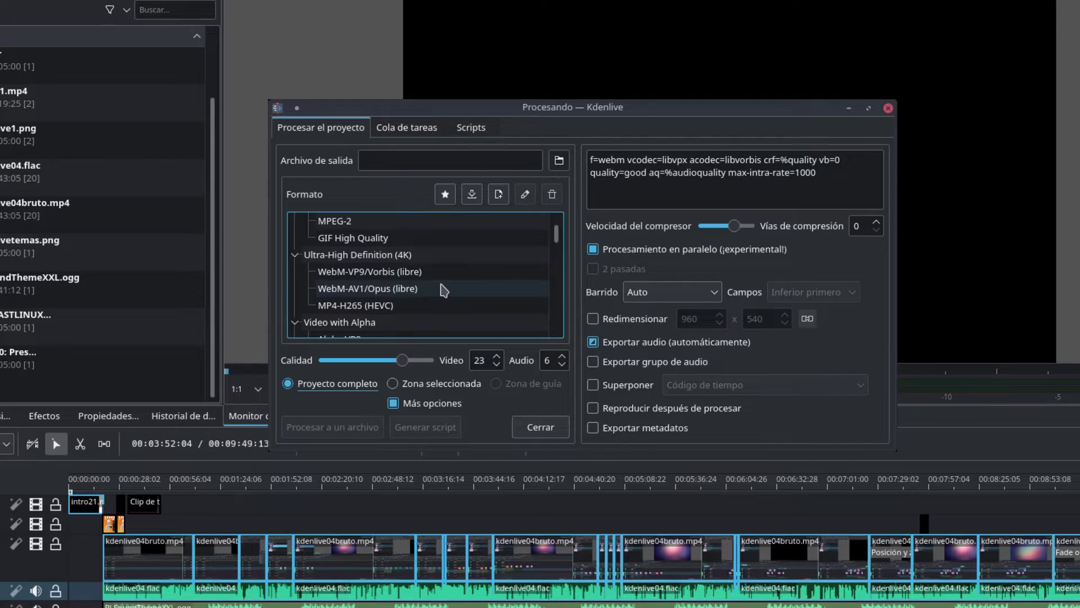
scroll(444, 290, down, 1)
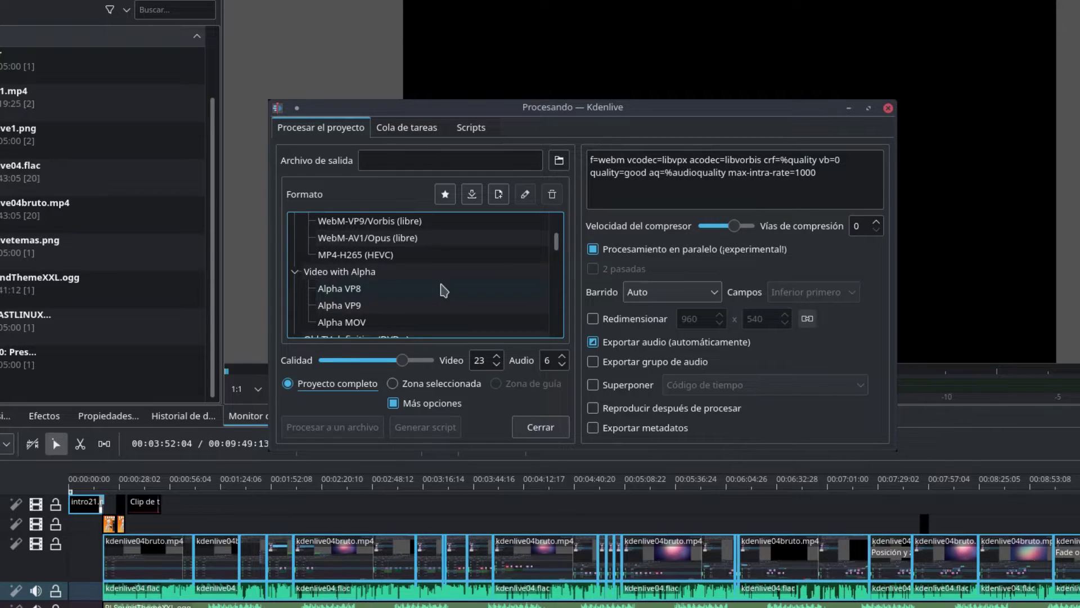
scroll(444, 290, down, 1)
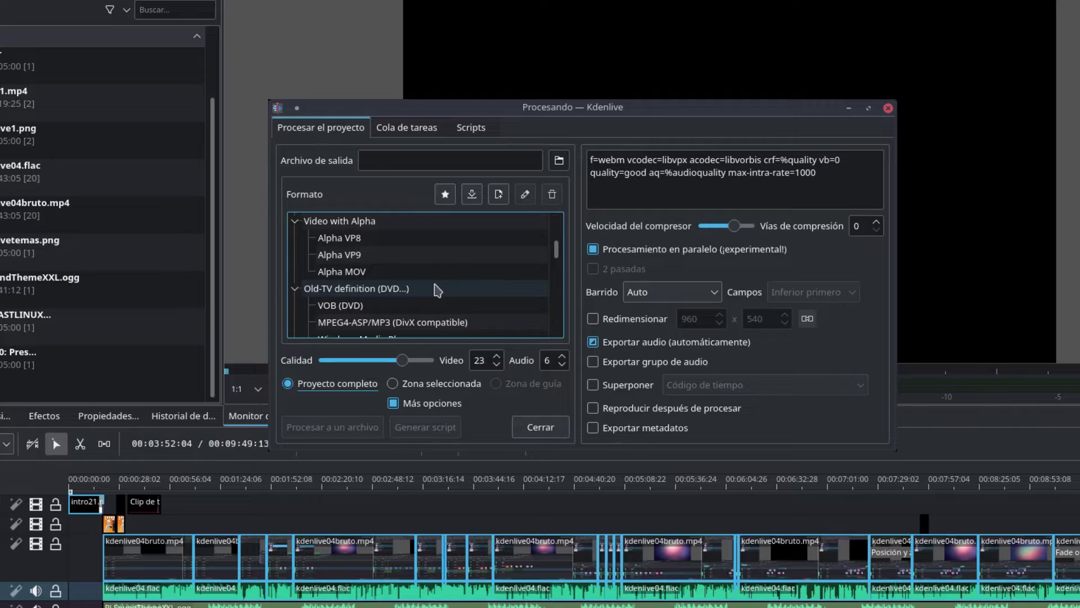
scroll(442, 289, down, 1)
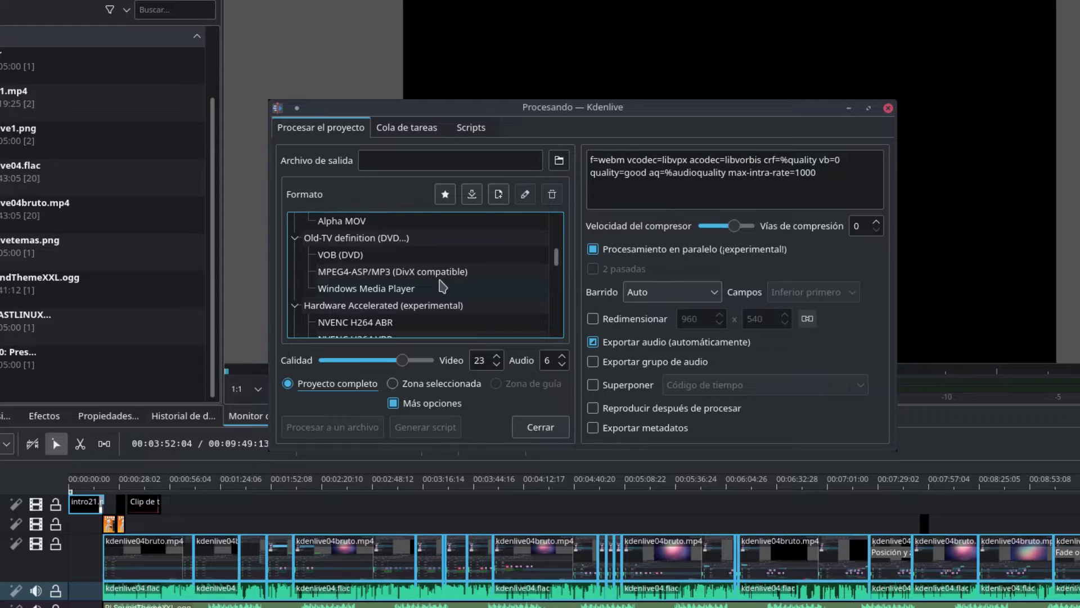
scroll(442, 287, down, 2)
scroll(443, 287, down, 2)
scroll(442, 286, up, 1)
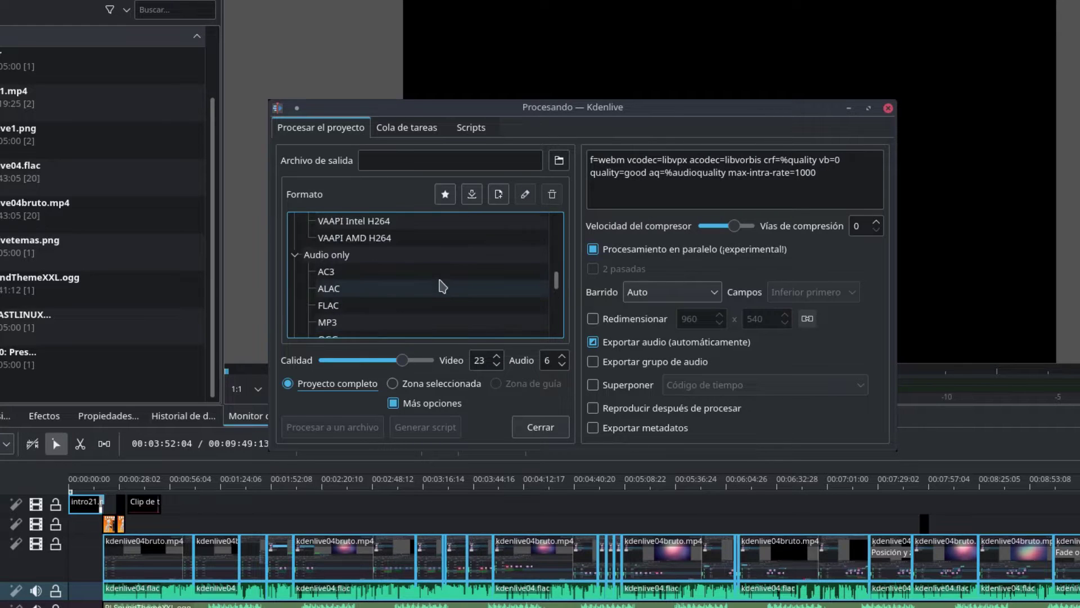
scroll(442, 287, down, 1)
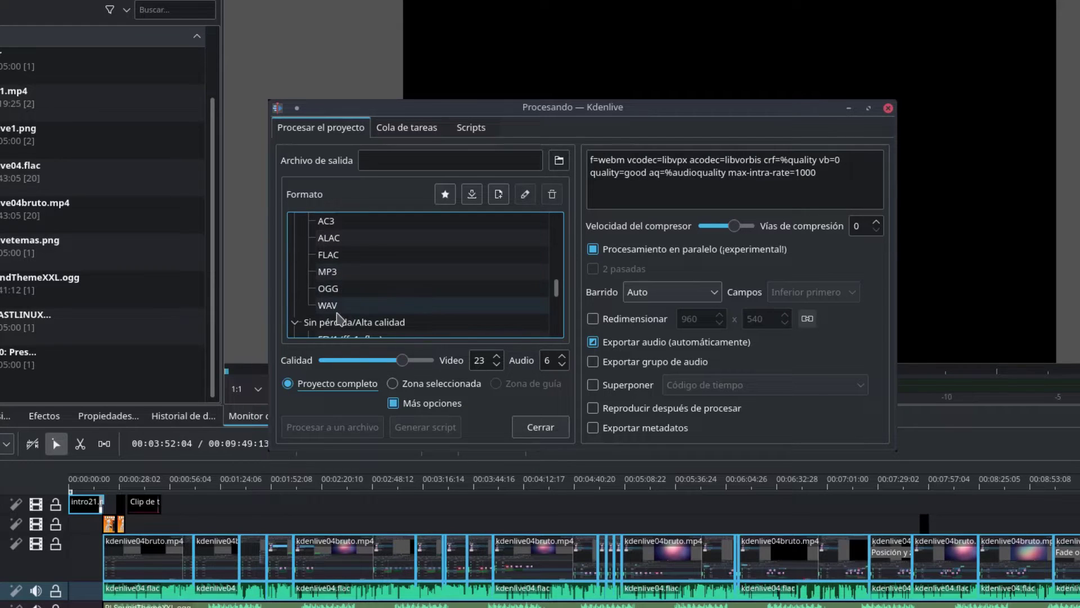
scroll(465, 282, down, 2)
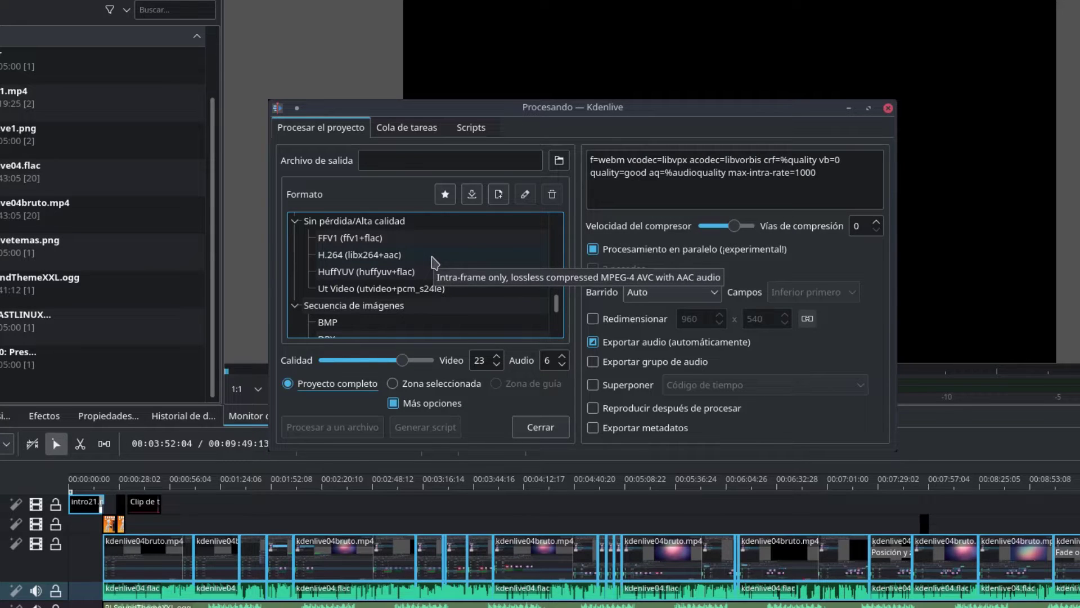
scroll(435, 262, down, 2)
scroll(435, 265, up, 1)
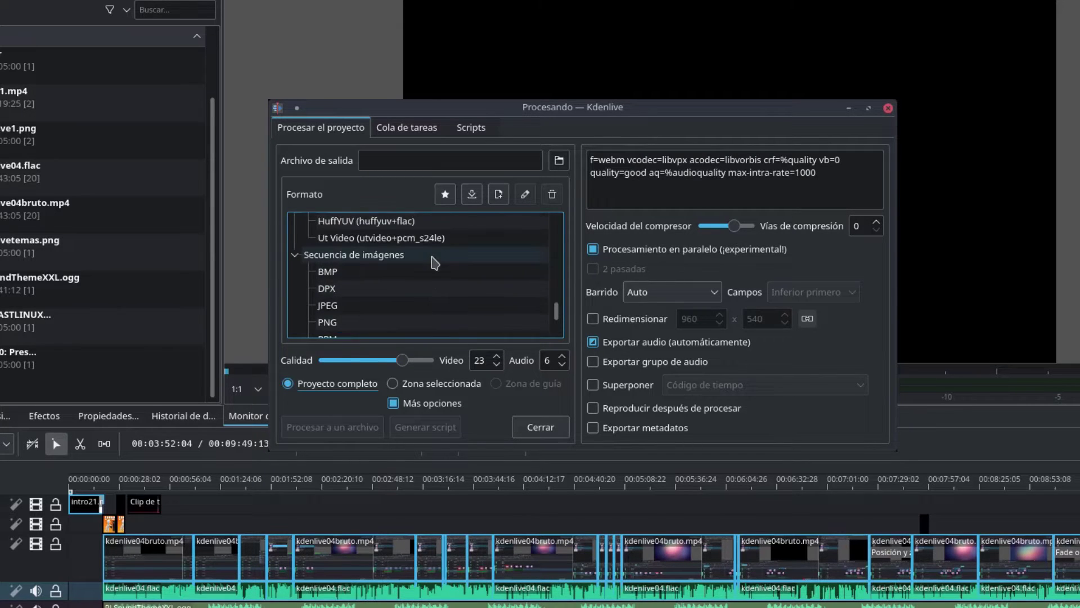
scroll(430, 281, down, 1)
scroll(428, 291, down, 1)
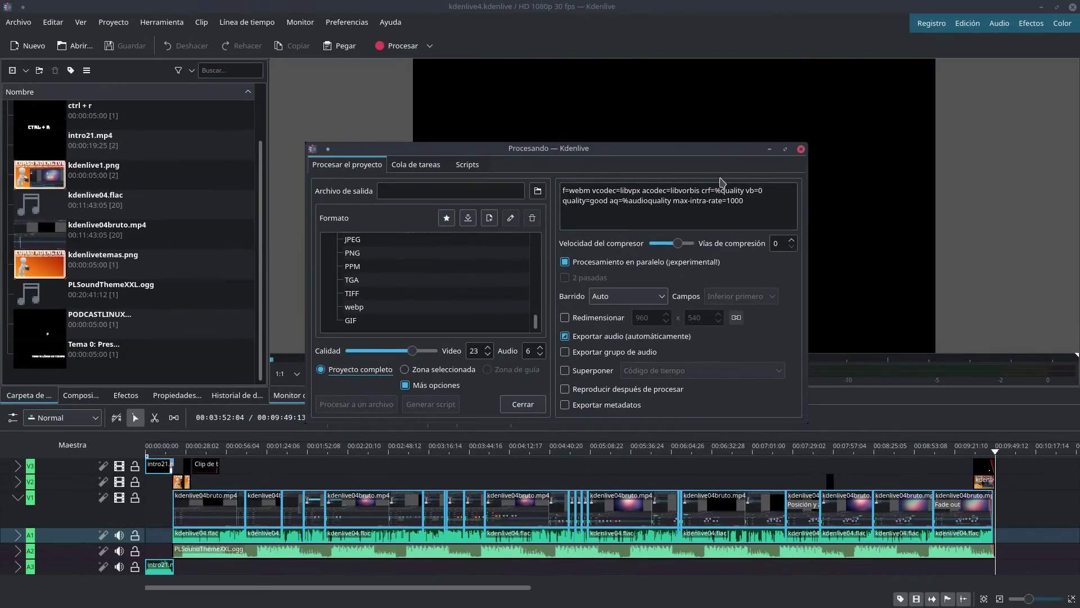
click(800, 149)
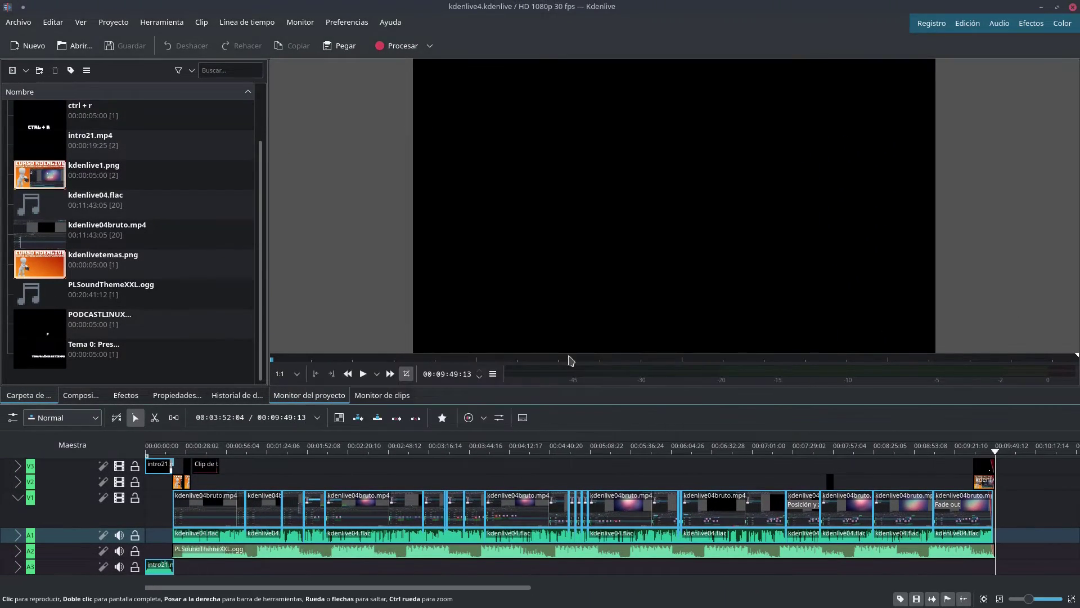
- Place the playhead at about 00:02:55 and at about 00:04:24, viewing the monitor's frame extraction options at each position
click(399, 451)
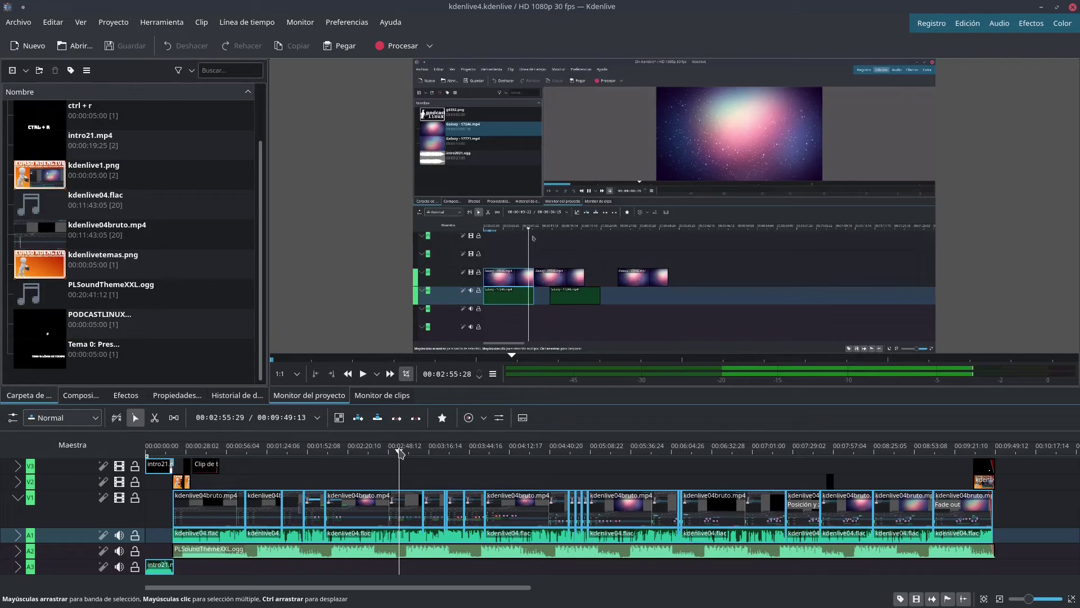
right_click(649, 244)
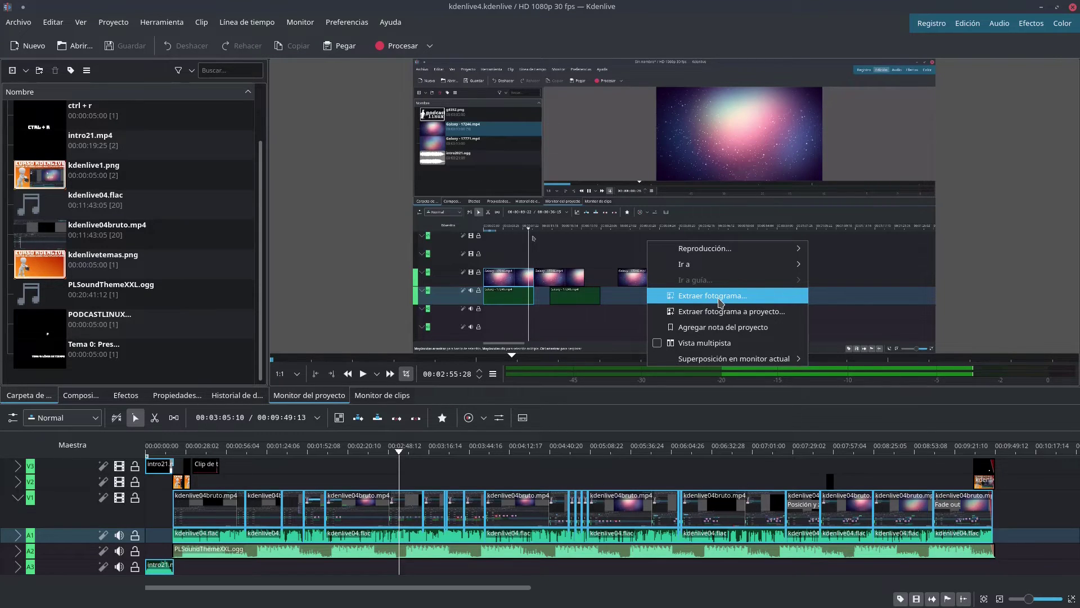
key(Escape)
click(527, 448)
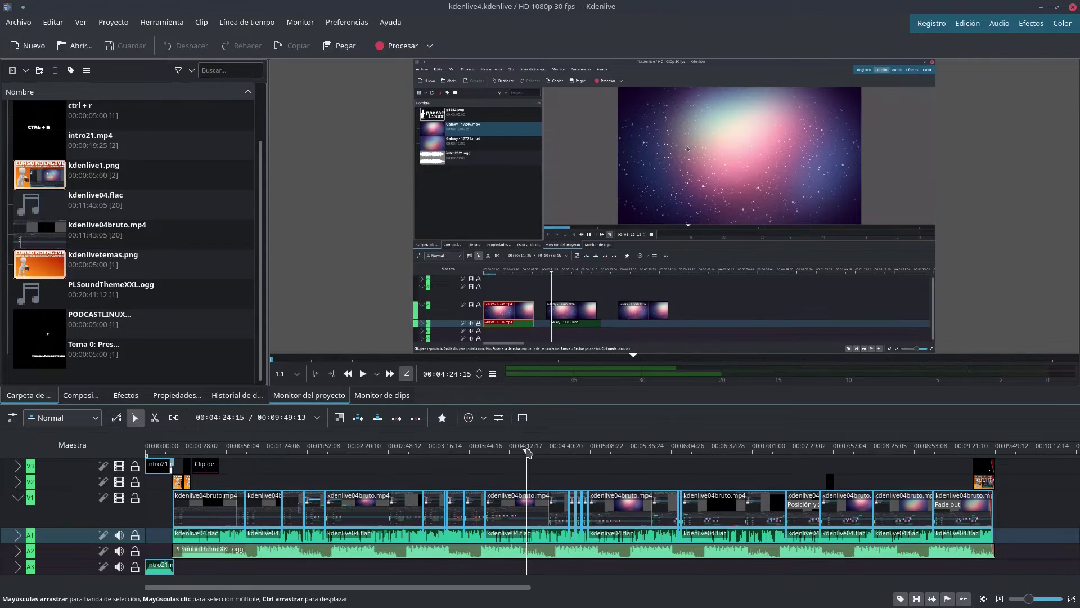
right_click(673, 212)
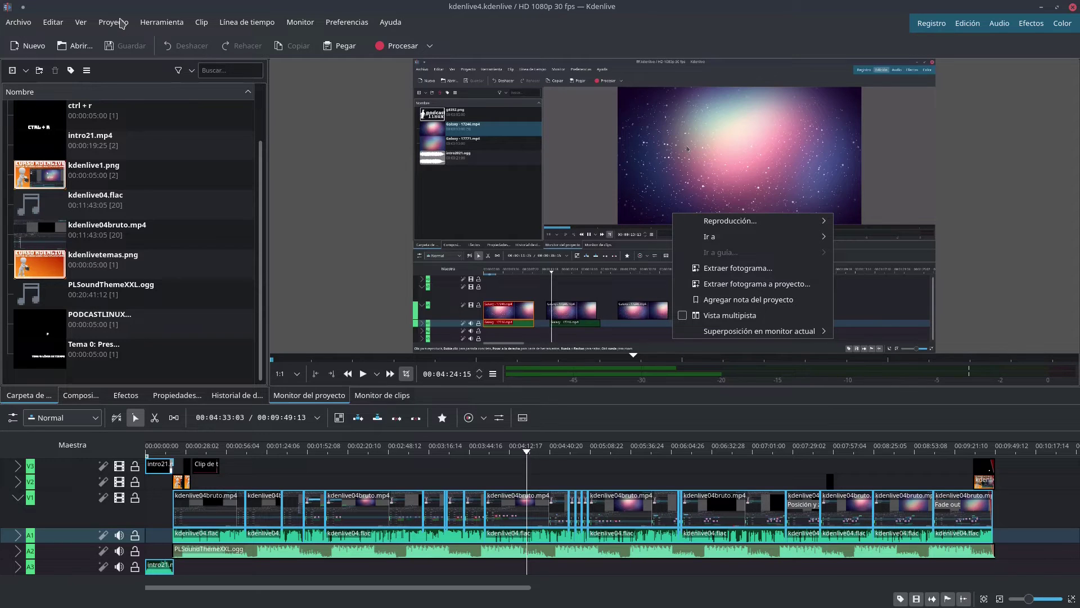
click(121, 25)
- Set up archiving the project as a compressed tar.gz file, and close the archive settings without archiving
click(121, 24)
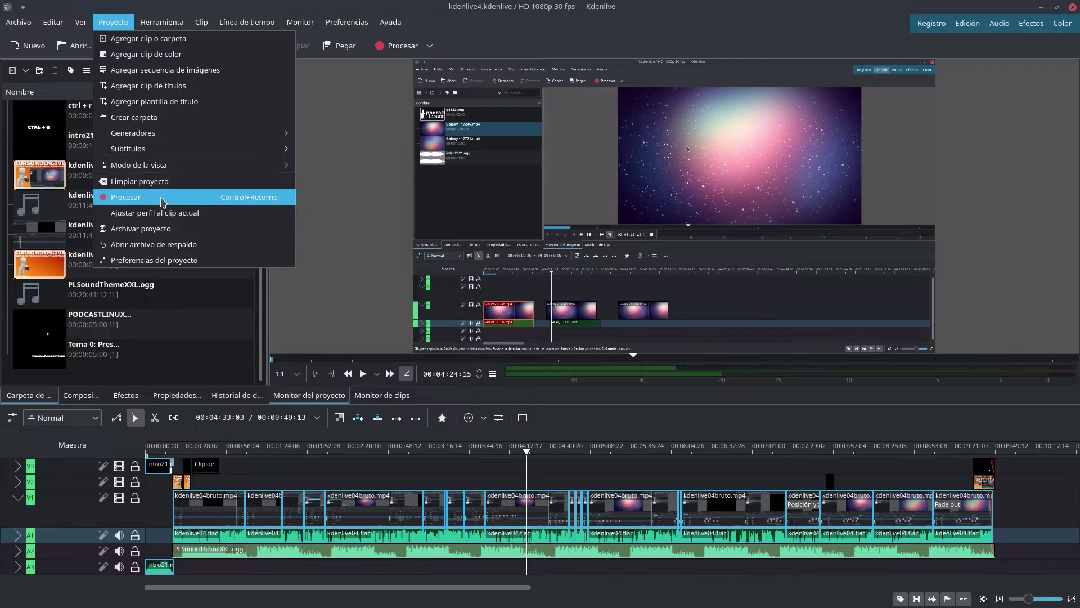
click(167, 229)
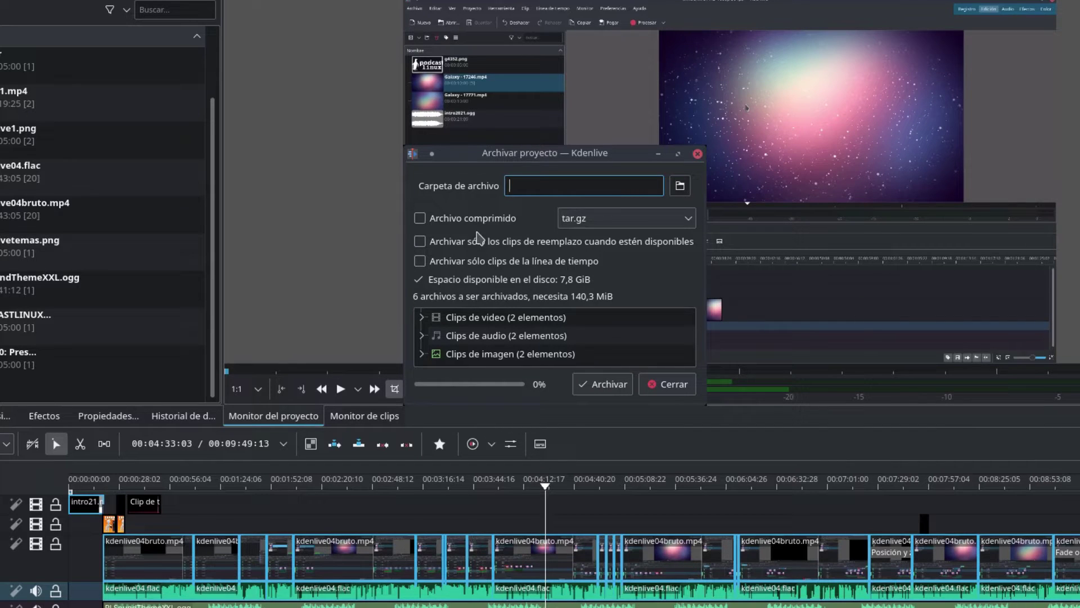
click(480, 219)
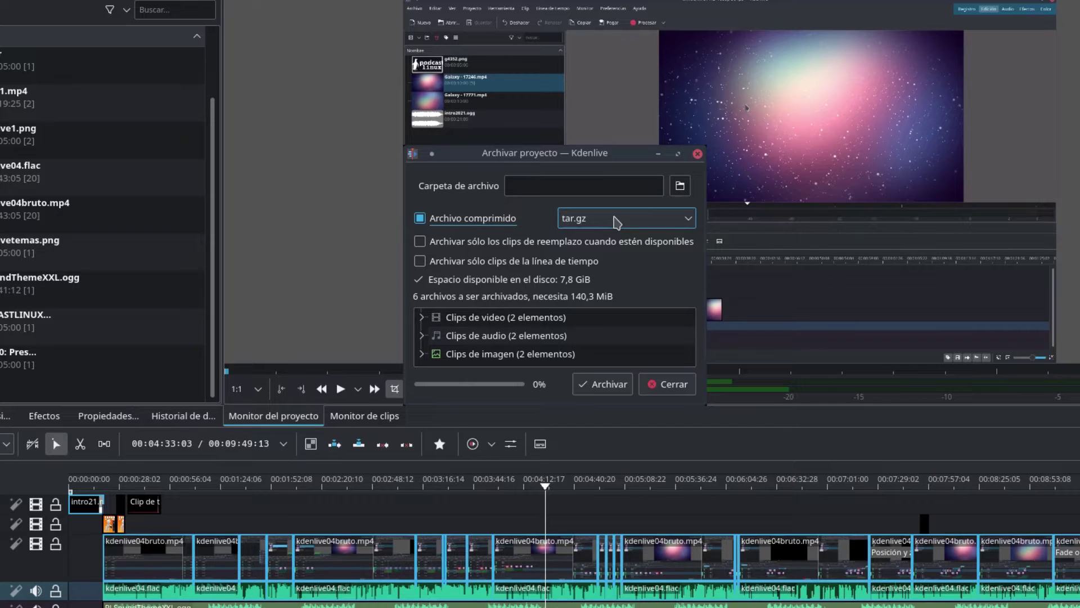
click(617, 222)
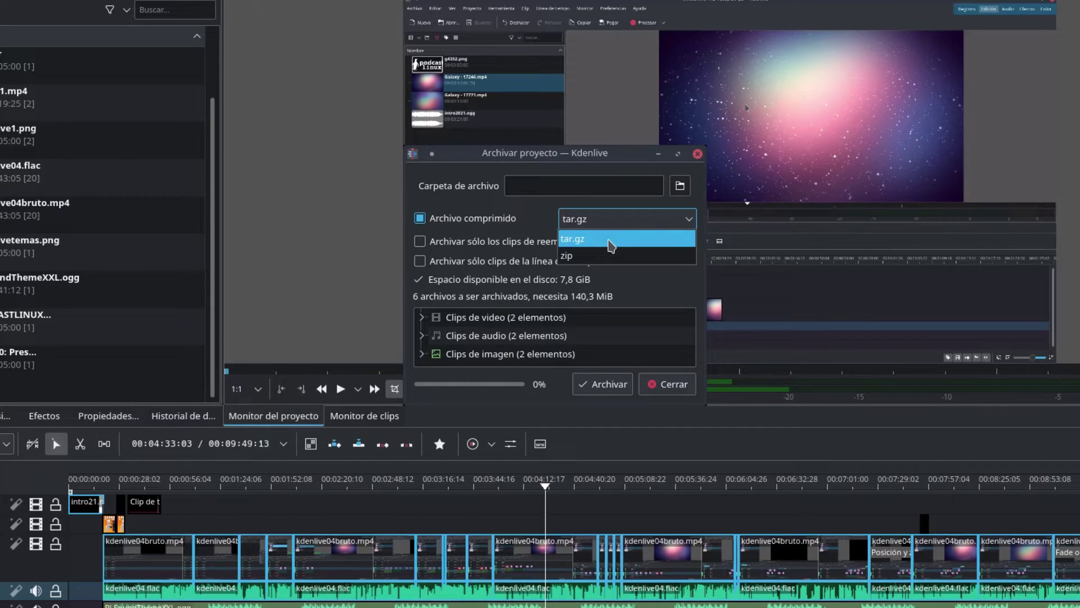
click(609, 232)
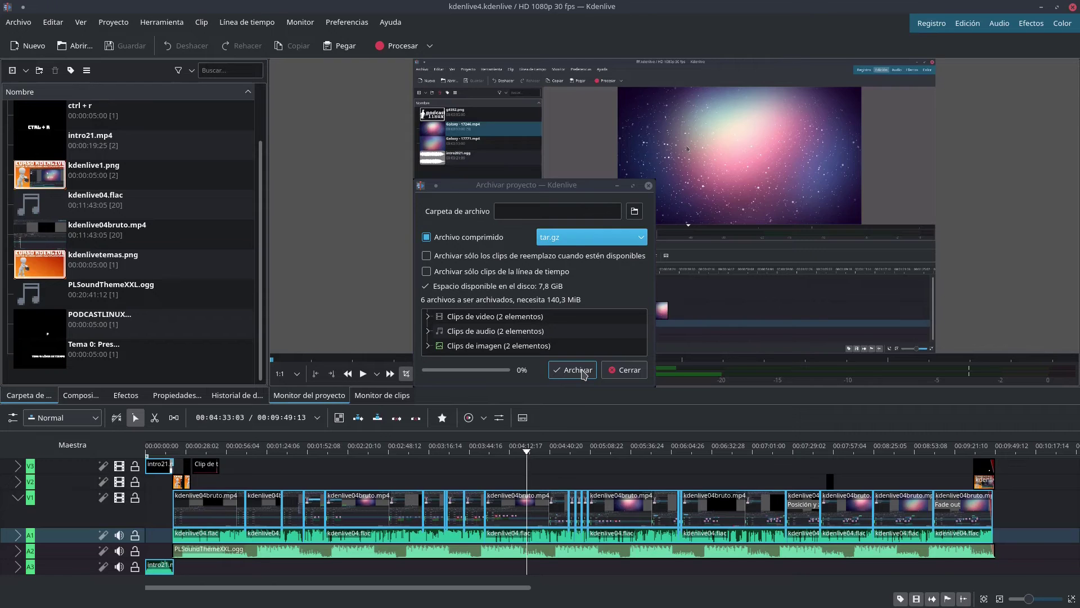
click(625, 374)
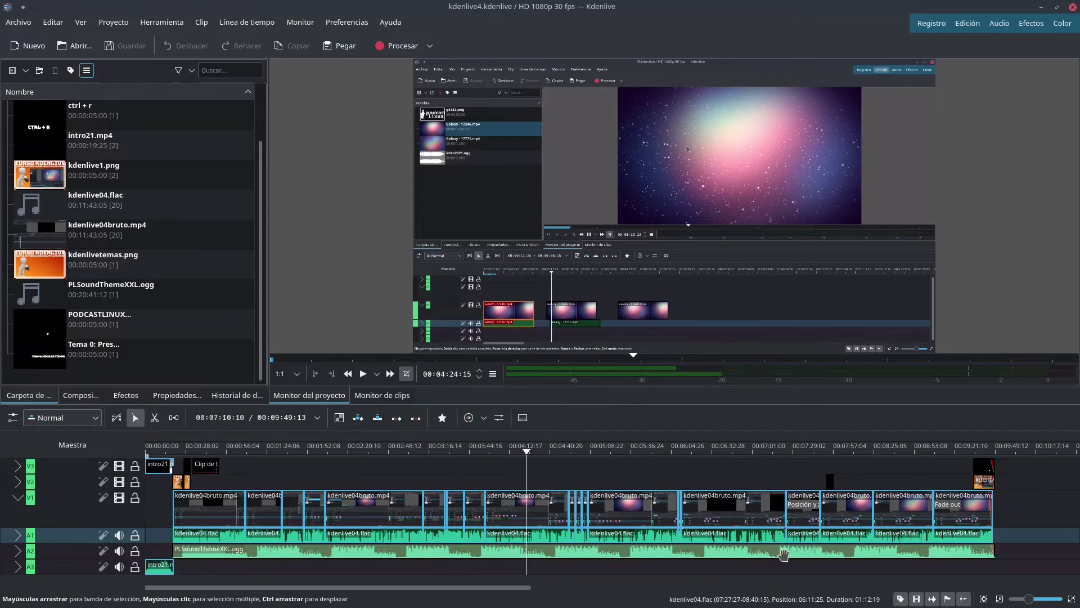
- Zoom the timeline in and out at different levels to inspect the clips around the playhead and at the project's end
click(1071, 599)
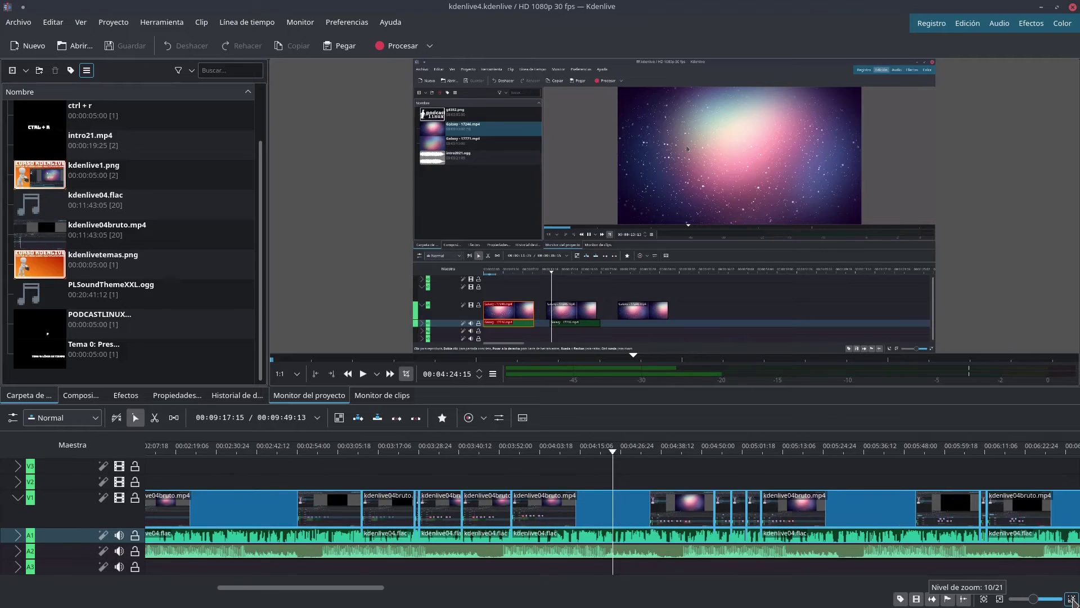
click(999, 598)
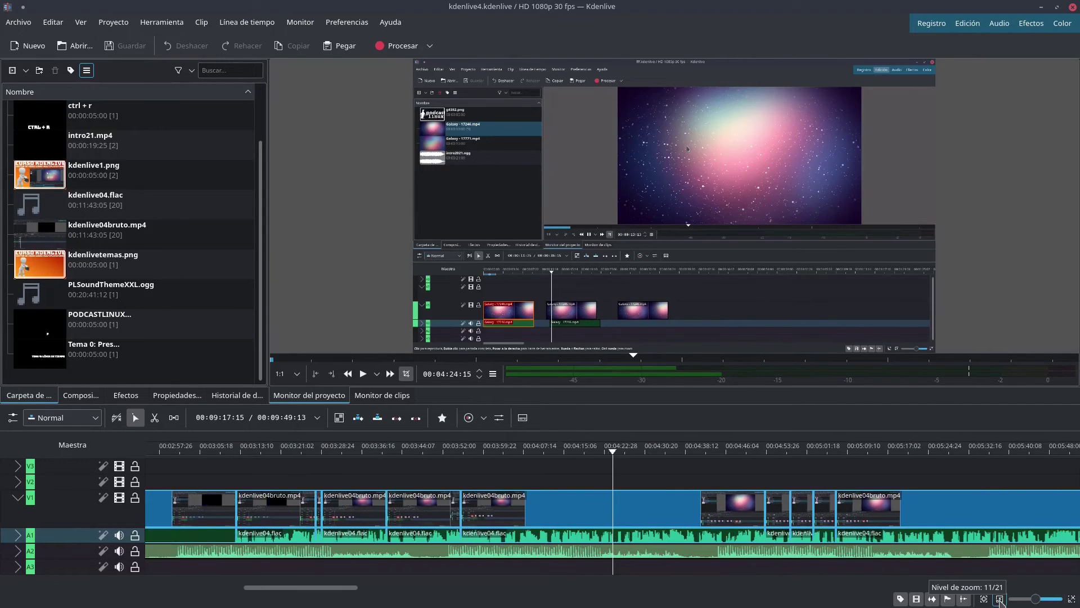
click(1000, 598)
click(999, 599)
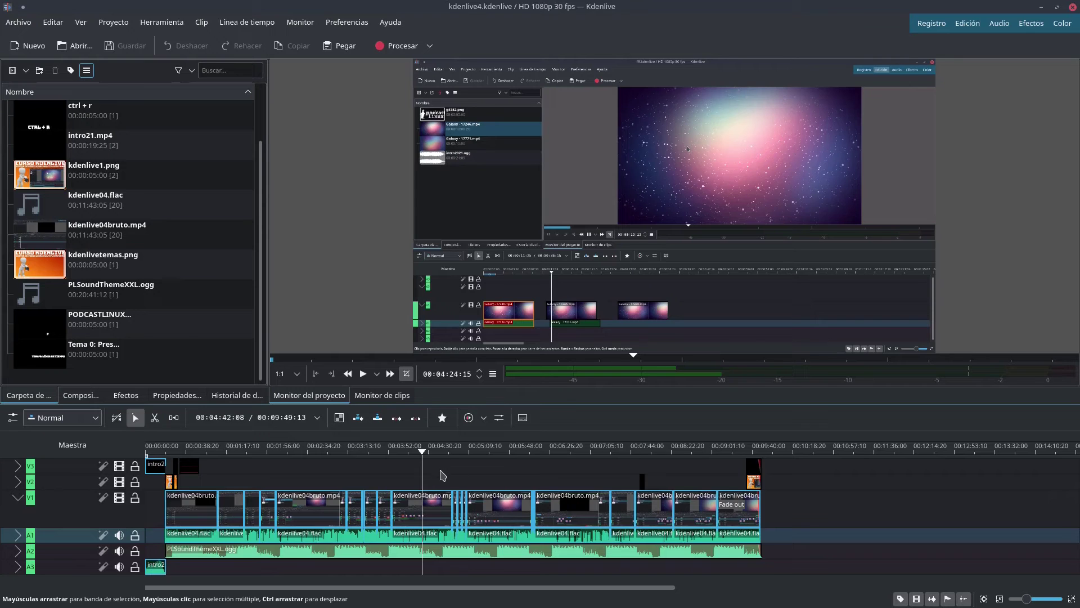
scroll(443, 475, down, 1)
scroll(442, 475, up, 8)
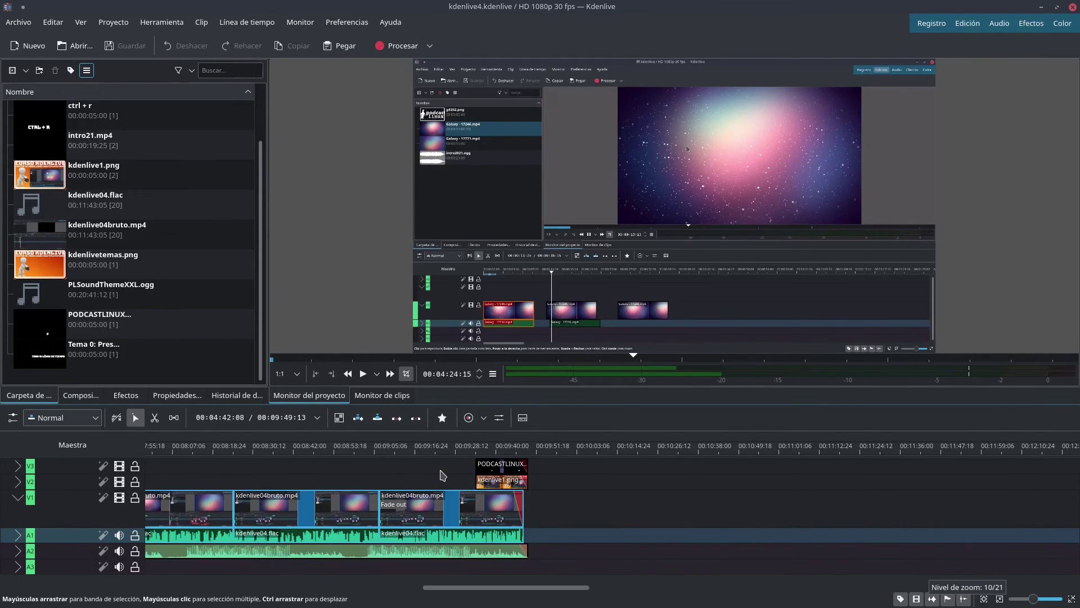
scroll(442, 476, down, 4)
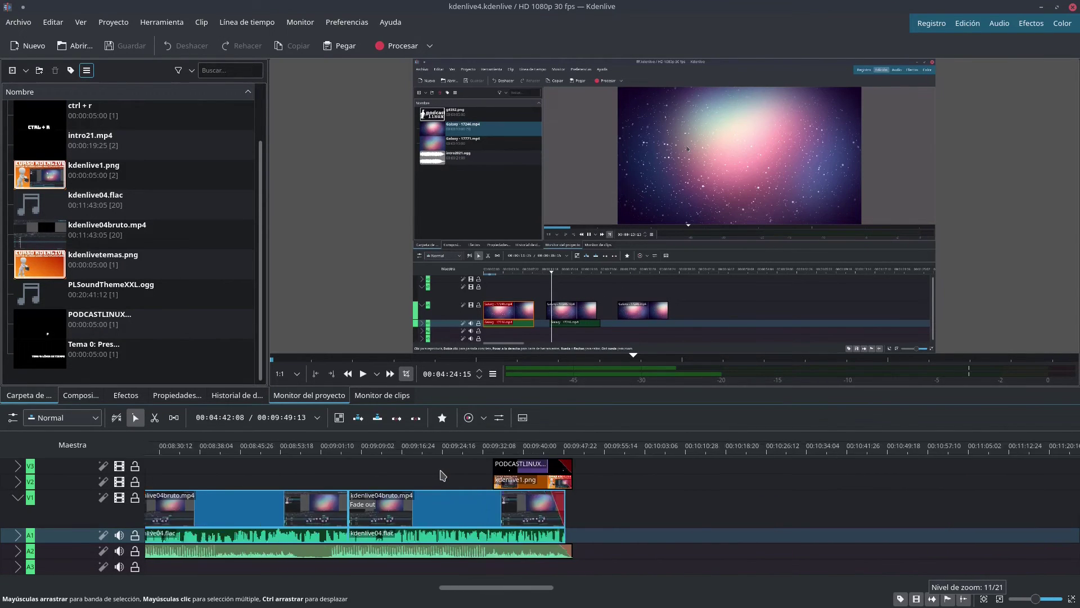
scroll(442, 476, down, 1)
scroll(443, 476, up, 2)
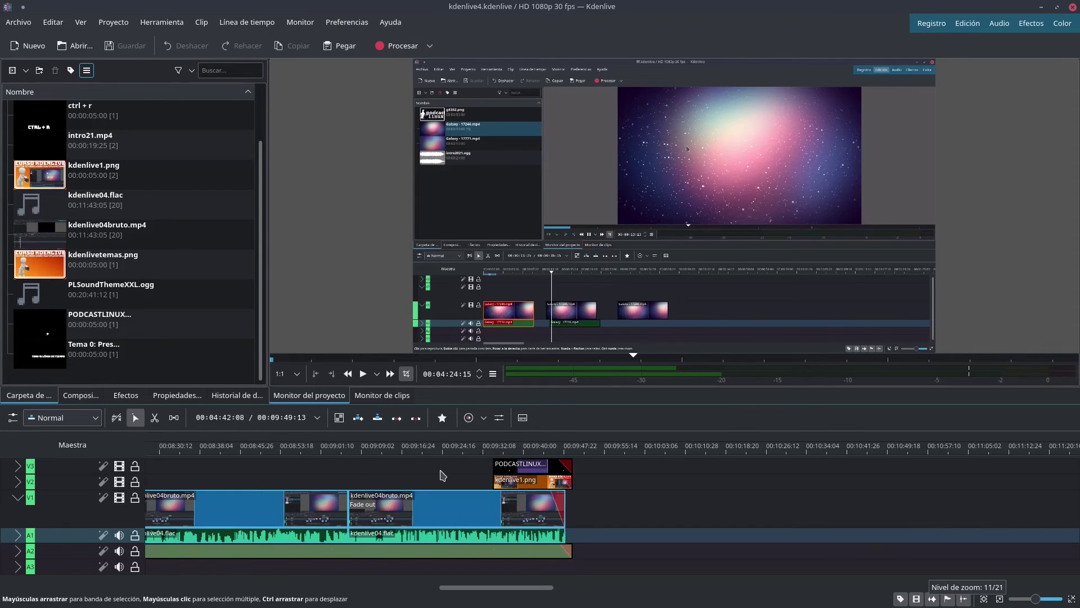
scroll(442, 475, up, 3)
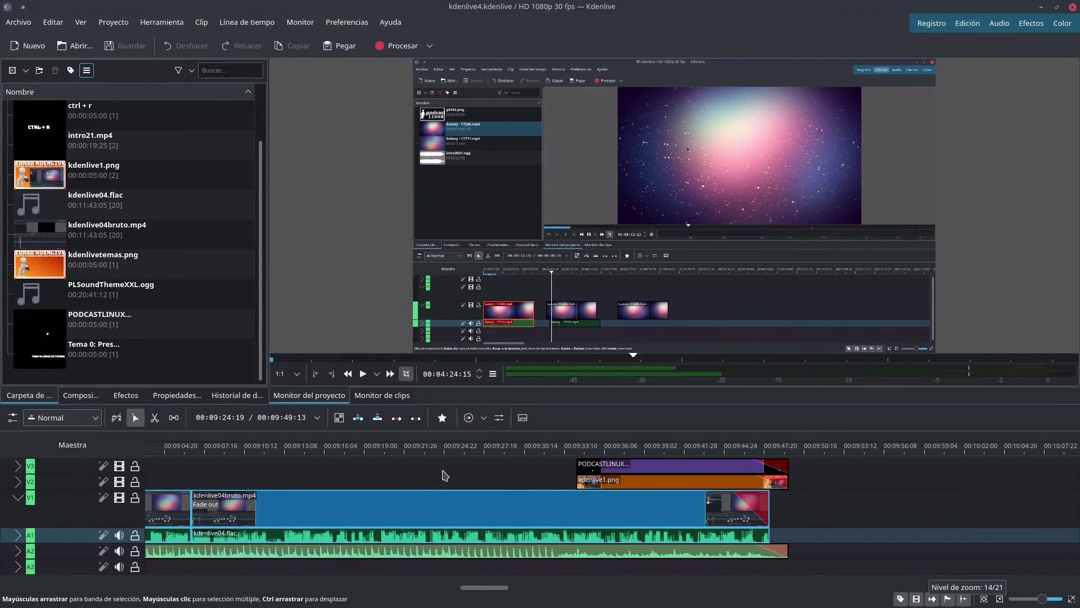
scroll(444, 476, down, 3)
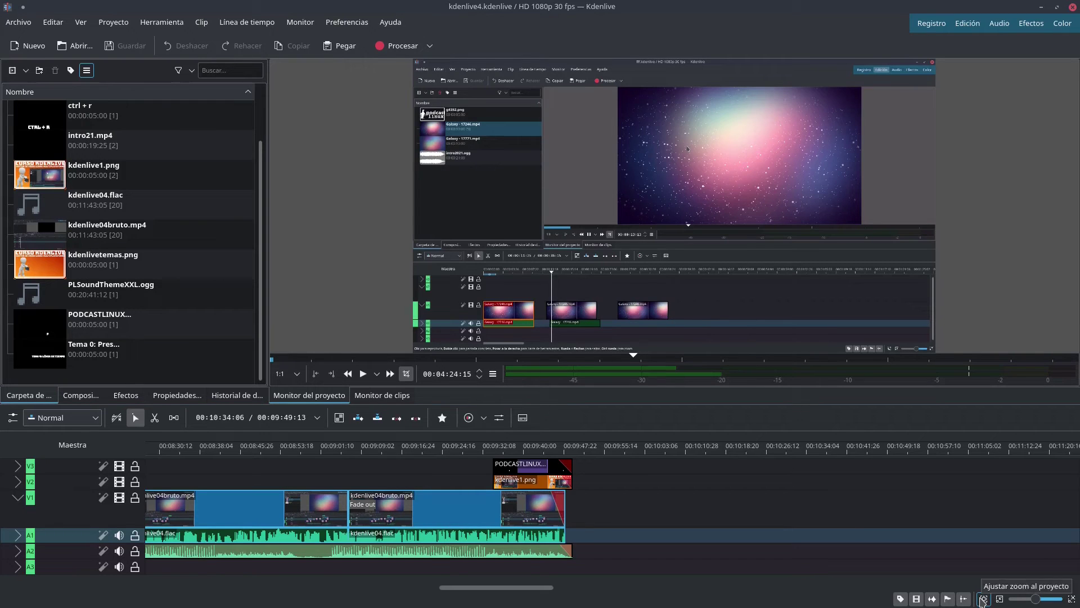
- Fit the whole project in the timeline, and review the options for inserting a track above V1, closing them without adding one
click(982, 599)
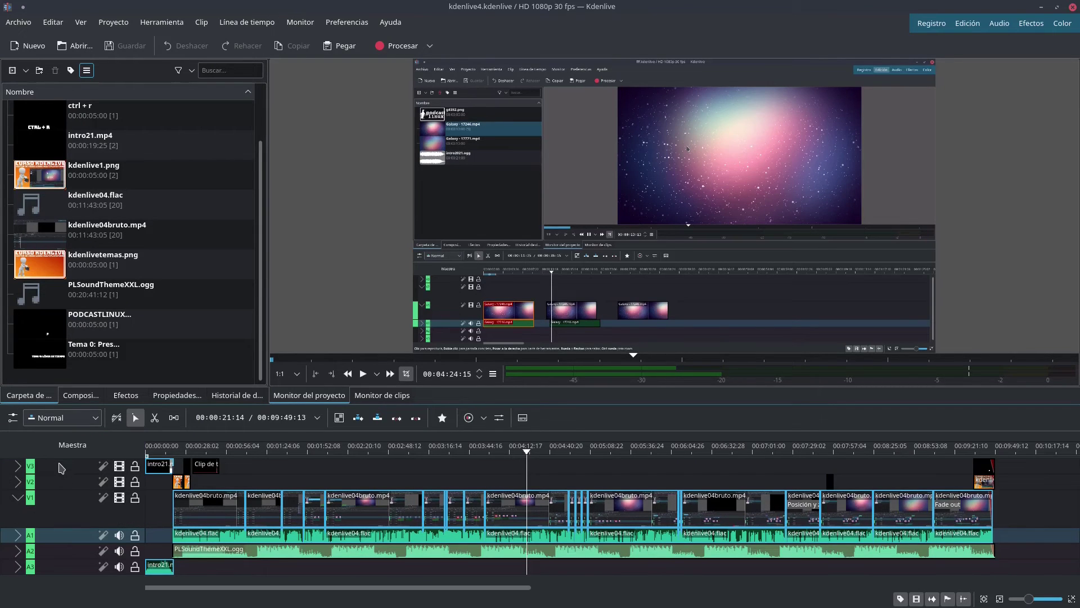
mouse_move(60, 515)
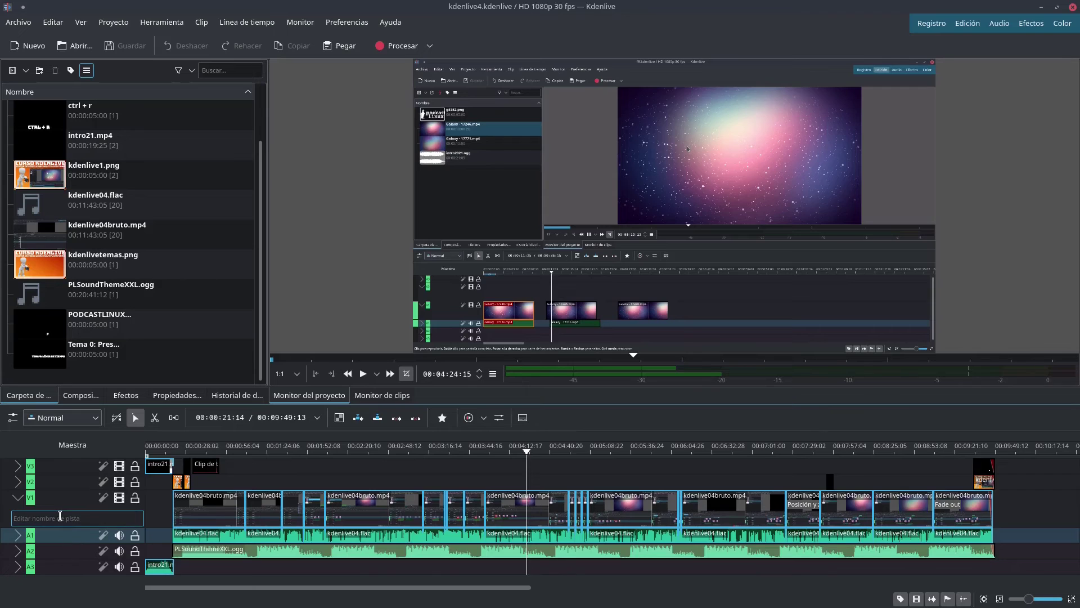
right_click(63, 505)
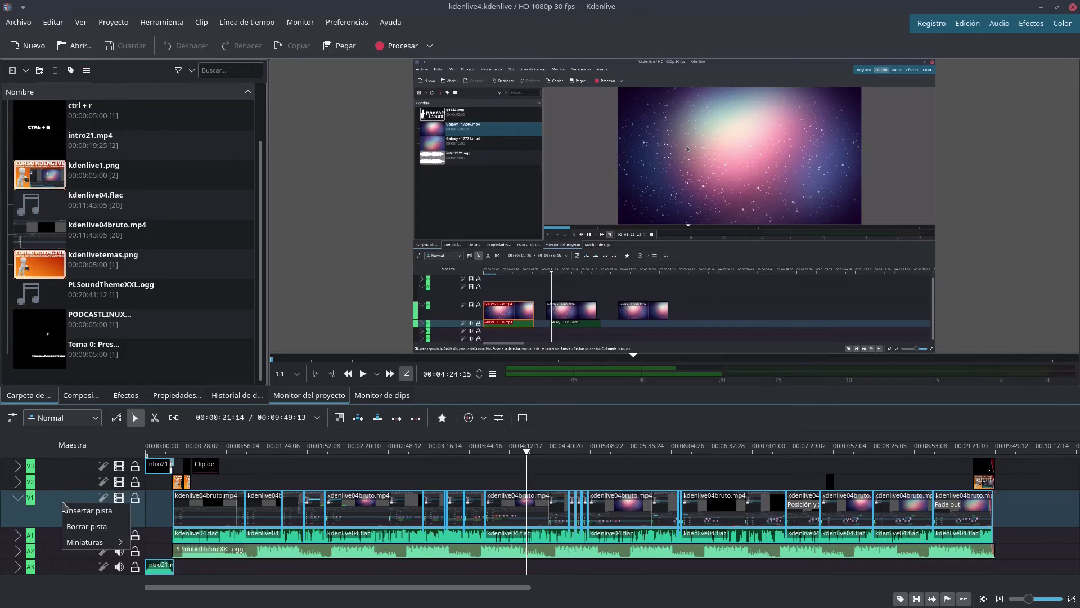
click(96, 512)
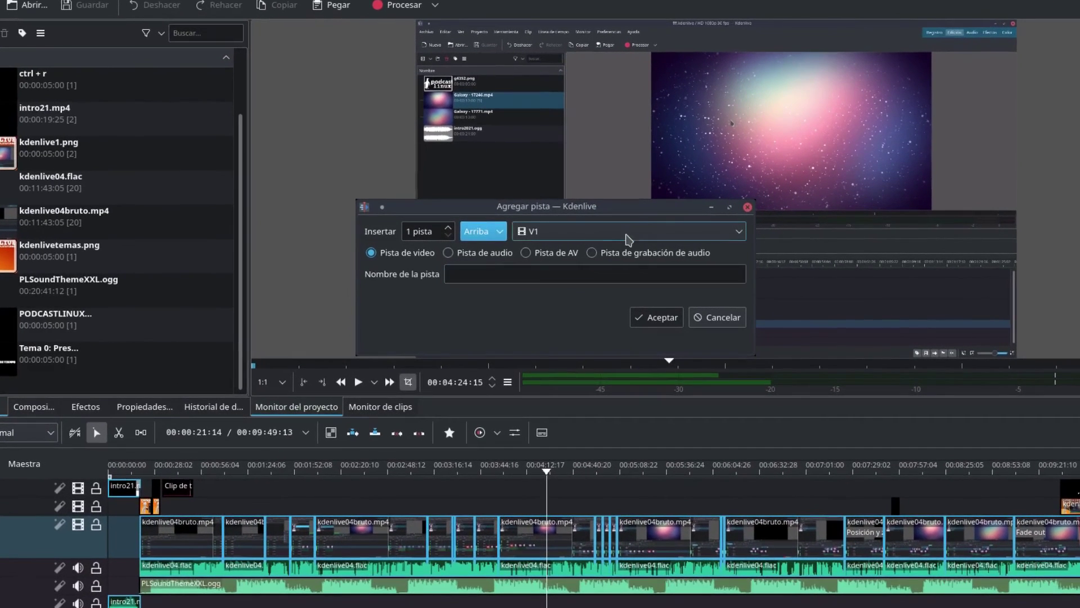
click(598, 248)
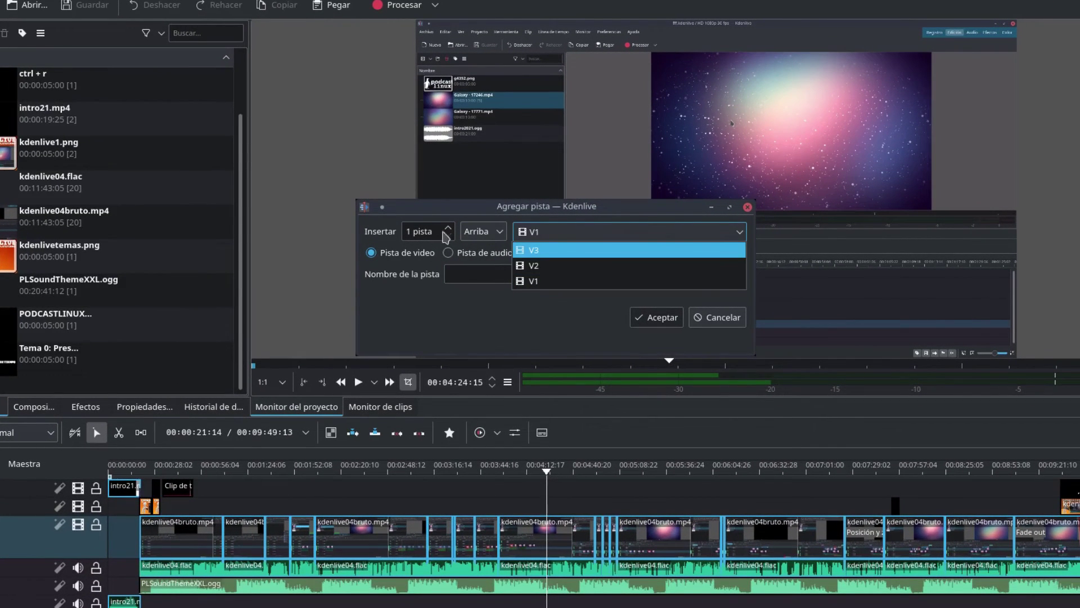
click(432, 320)
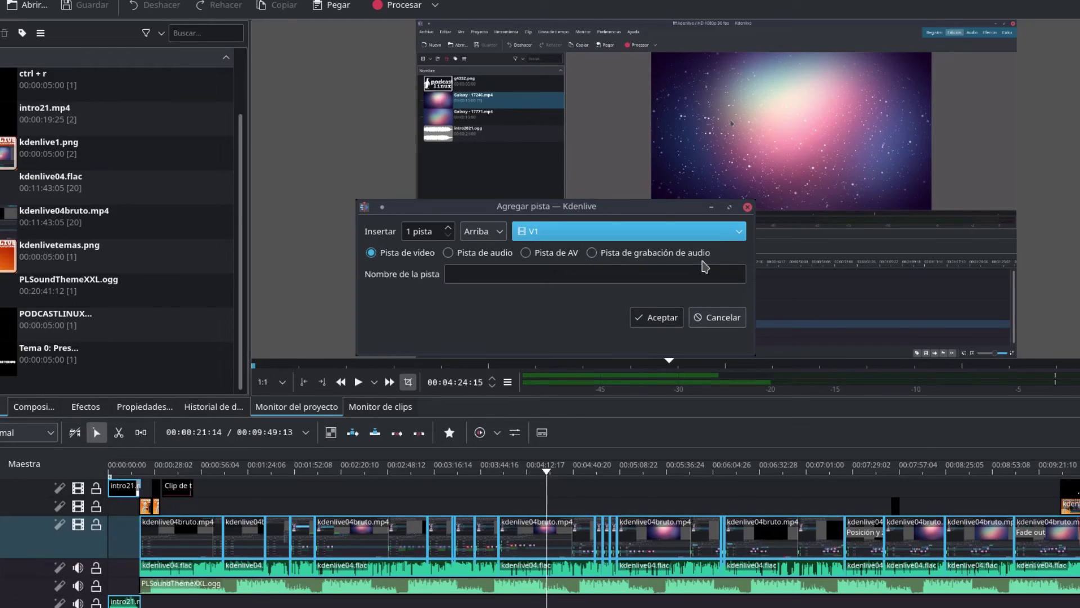
click(737, 318)
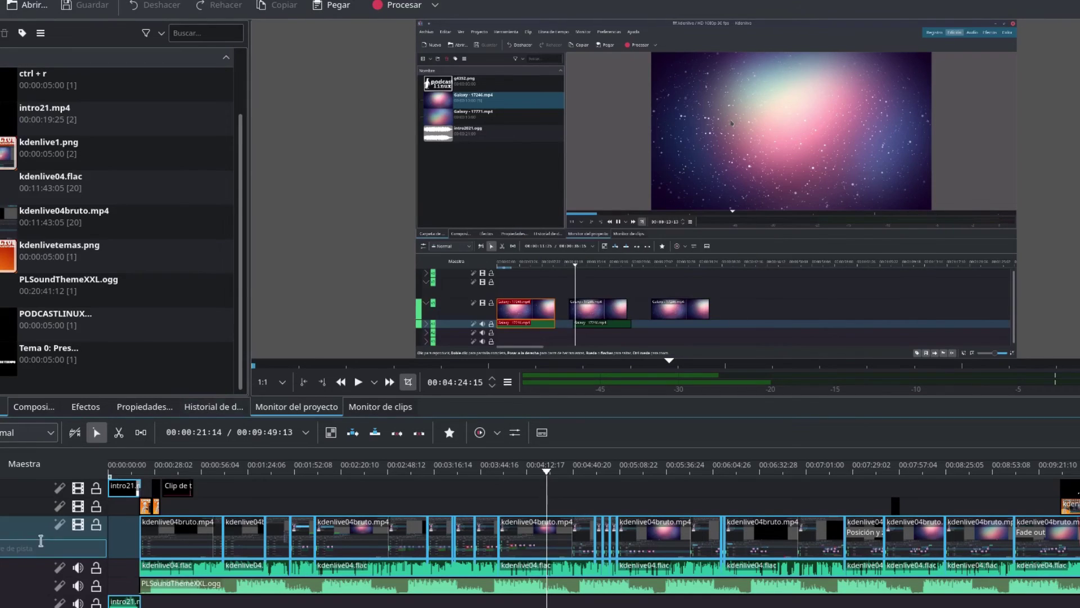
- View the track deletion options starting from track V1, and close them without deleting any track
right_click(38, 538)
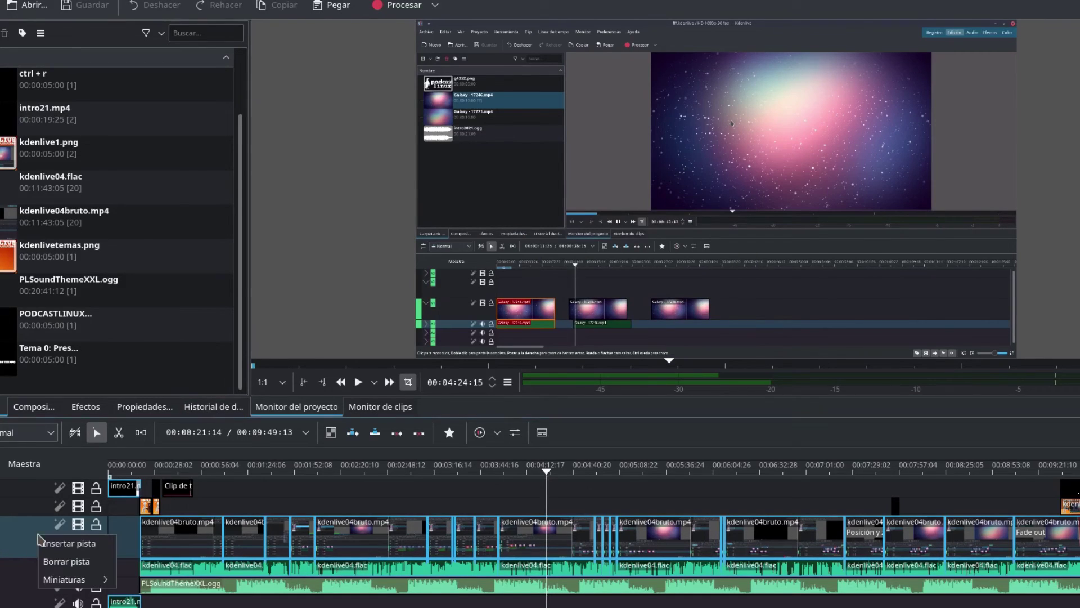
click(66, 562)
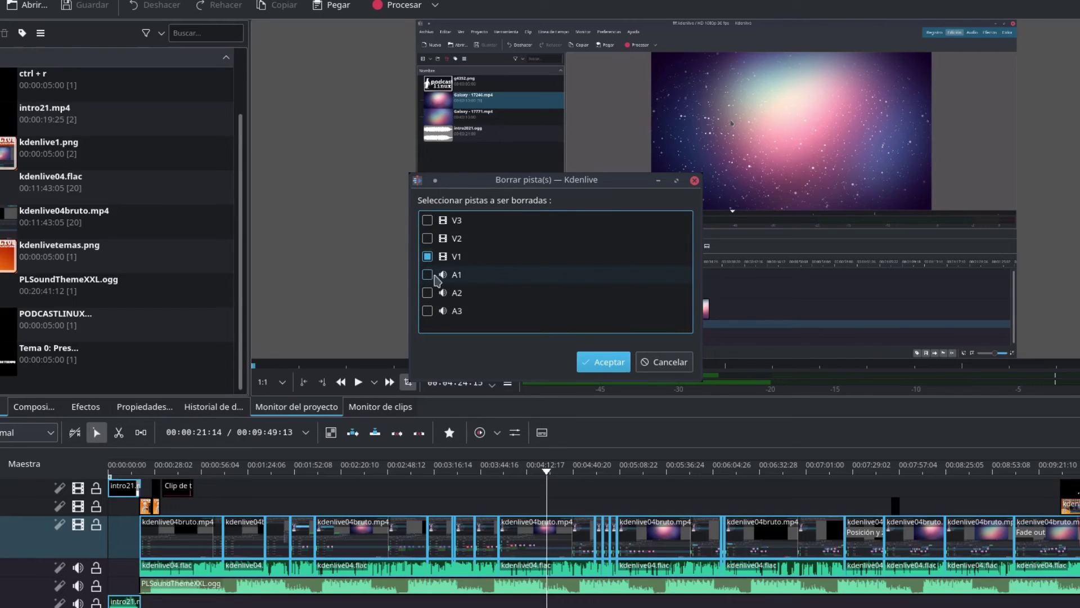
click(683, 366)
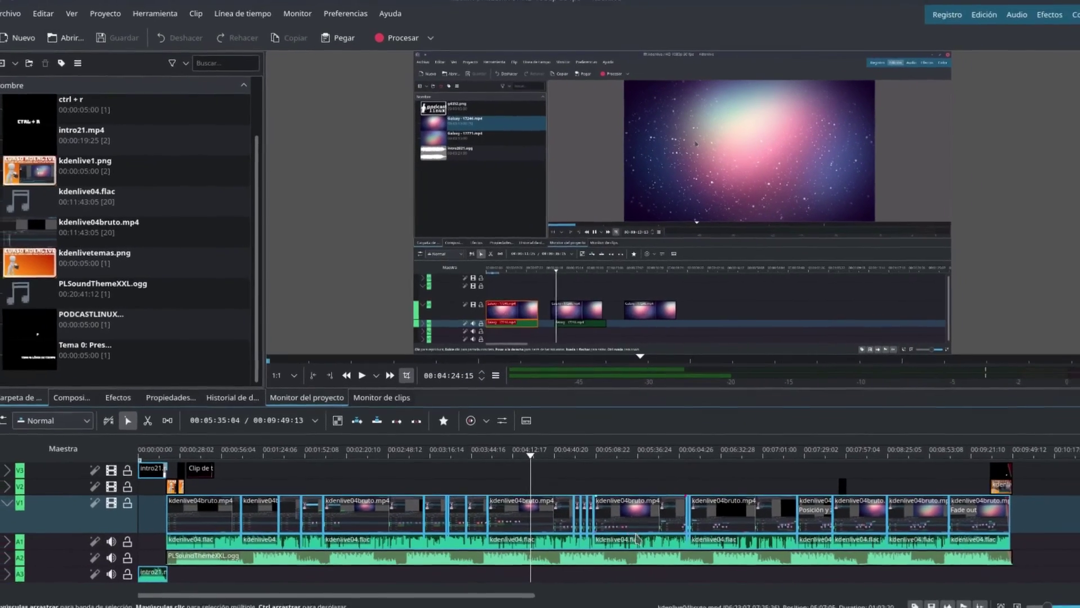